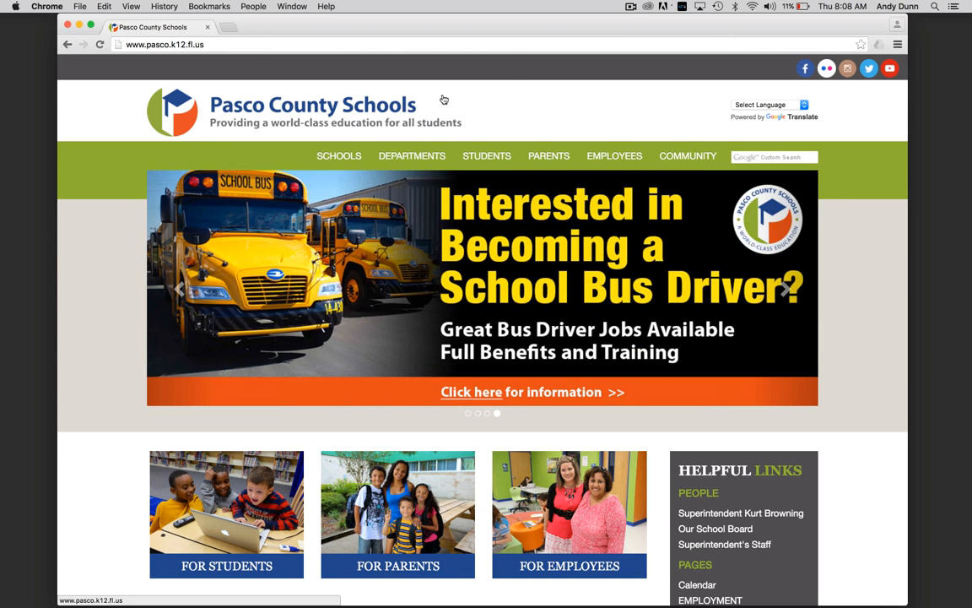
Step: From the district's Employees page, follow the Office 365 Web App link under Online Resources
left_click(615, 156)
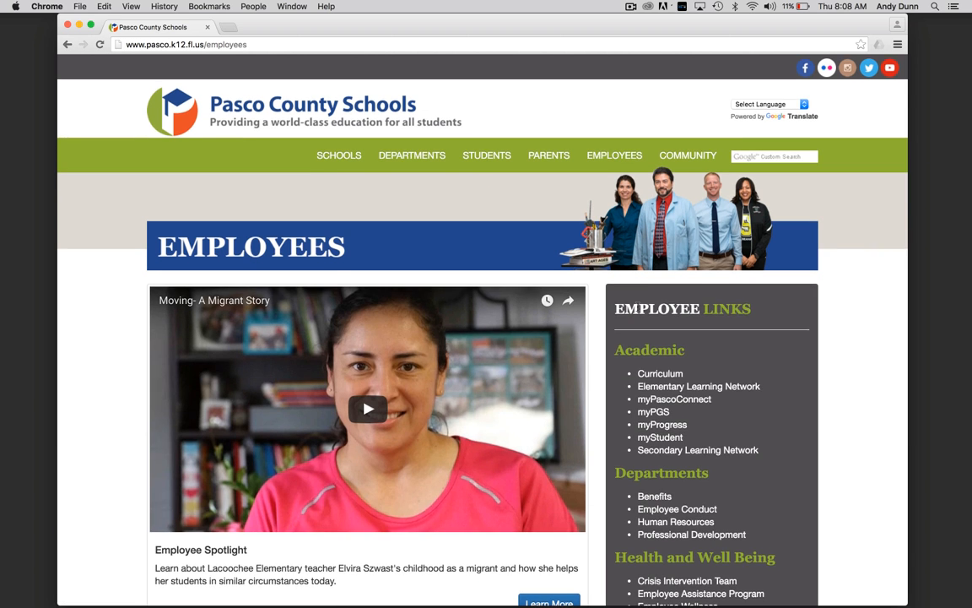
scroll(649, 331, "down", 5)
scroll(649, 331, "down", 5)
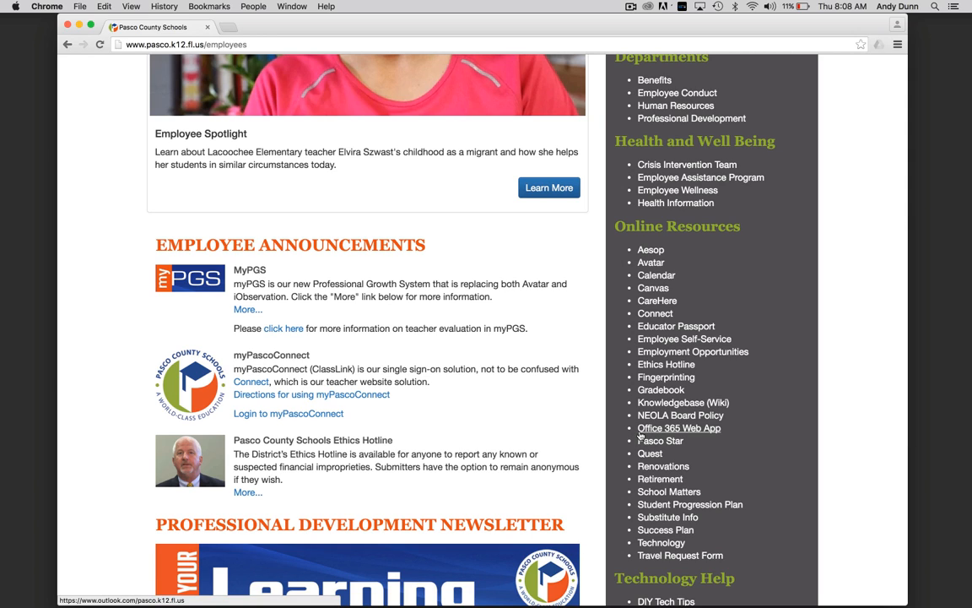
left_click(699, 434)
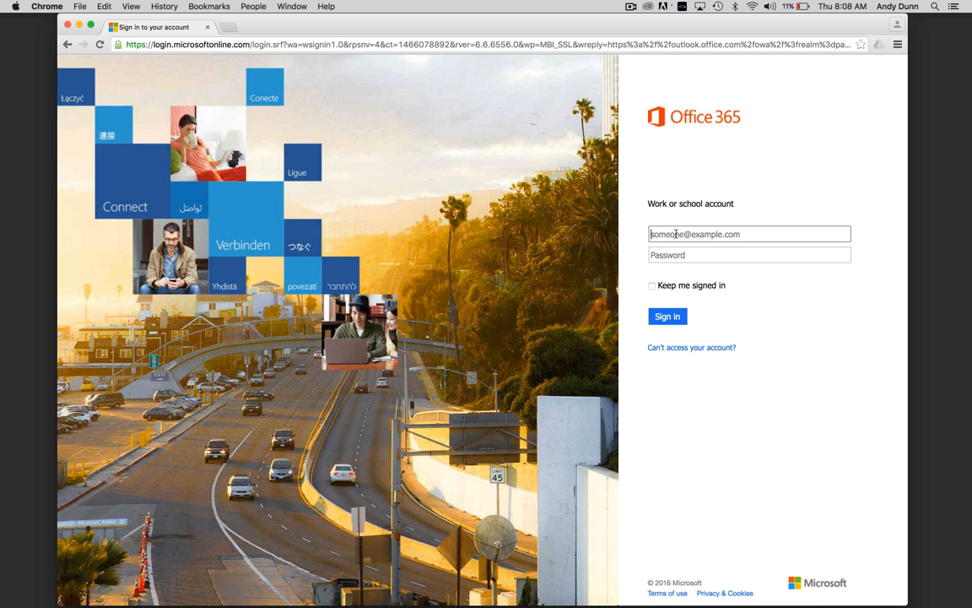
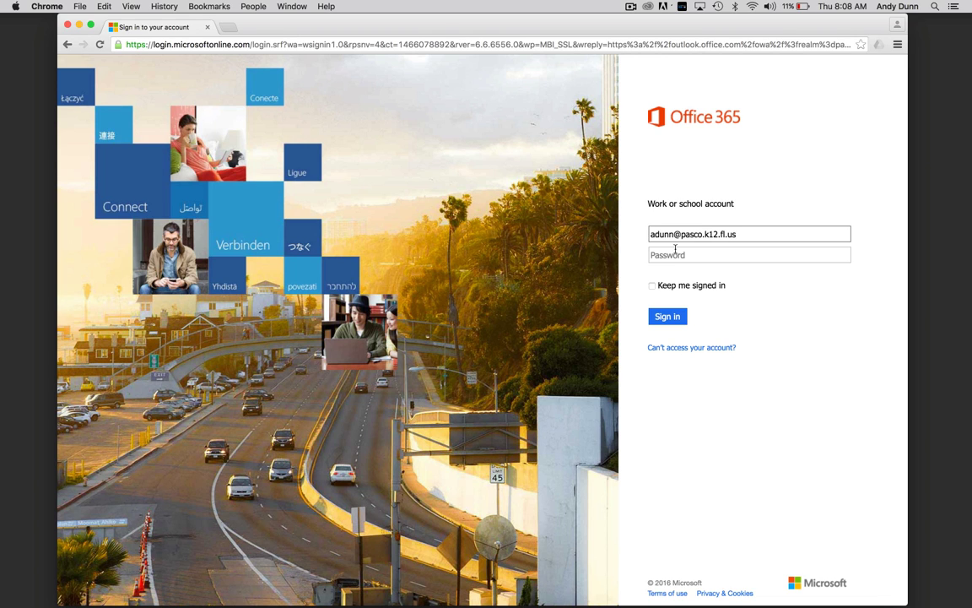
Step: Sign in to Office 365 with the school work email and password to reach the Outlook inbox
left_click(674, 255)
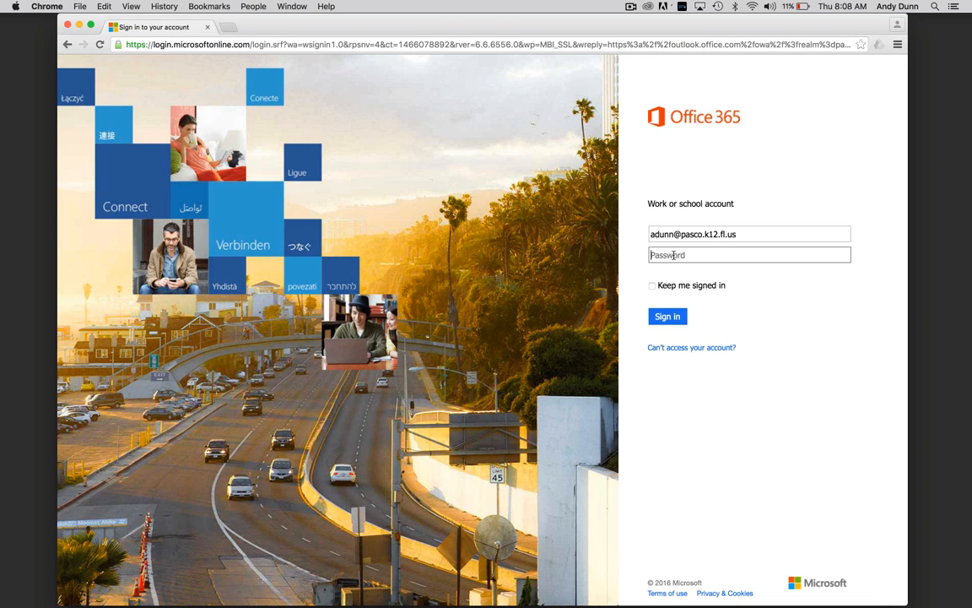
type("••")
left_click(667, 316)
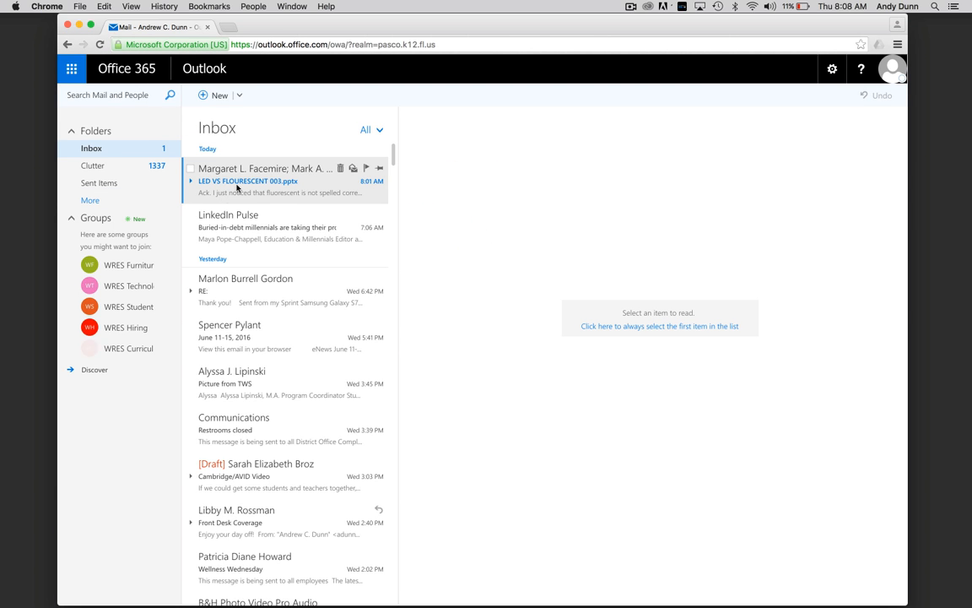
mouse_move(285, 382)
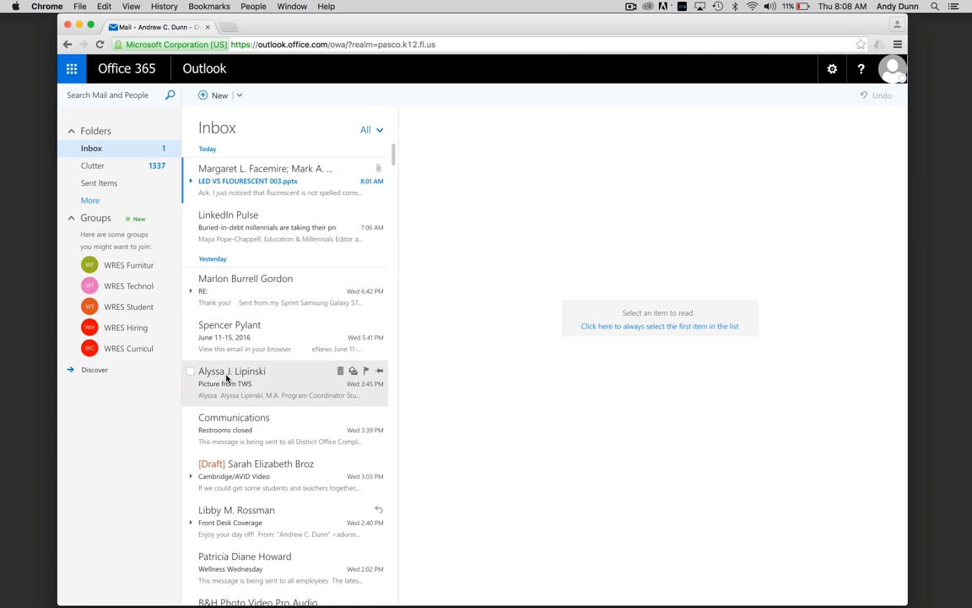
Step: Open the 'Picture from TWS' email from the inbox list
left_click(241, 395)
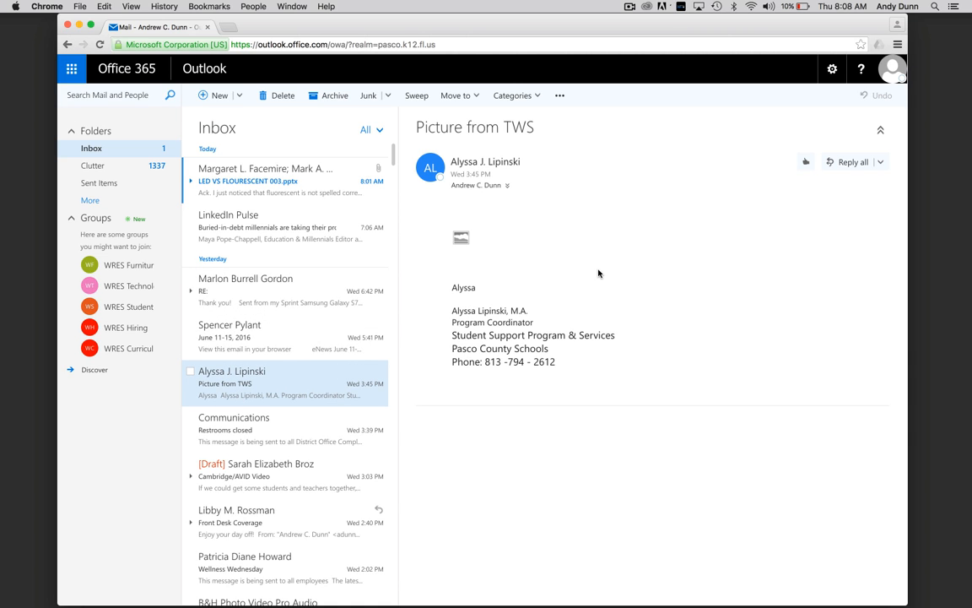
Step: Reply to the 'Picture from TWS' email with 'Thank you' and send it
left_click(847, 164)
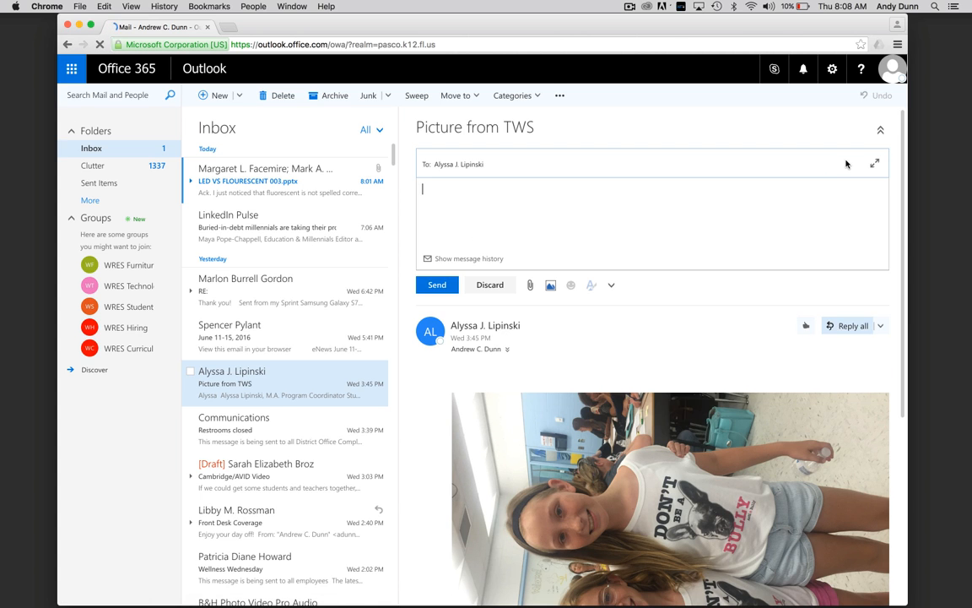
type("Thank ")
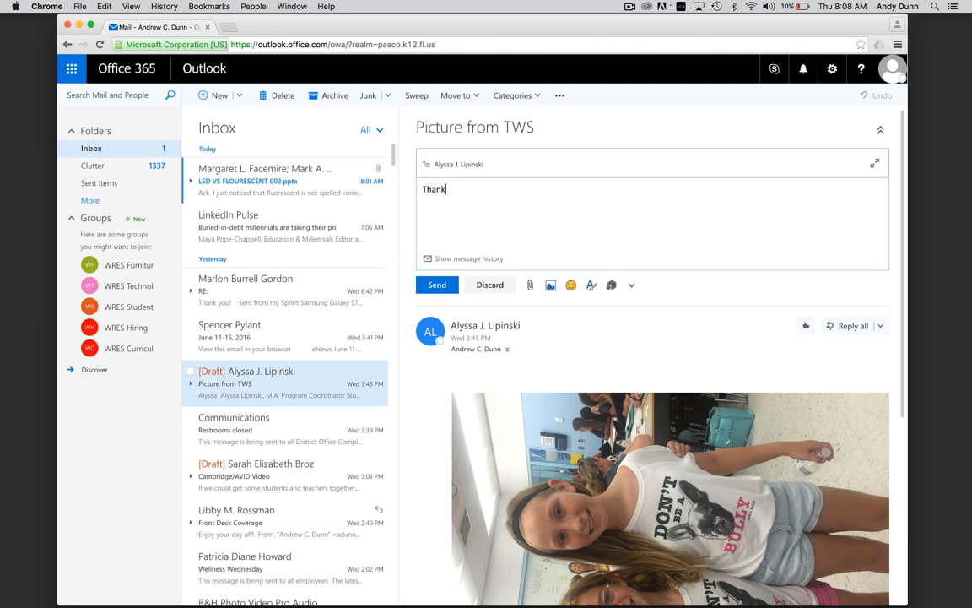
type("you")
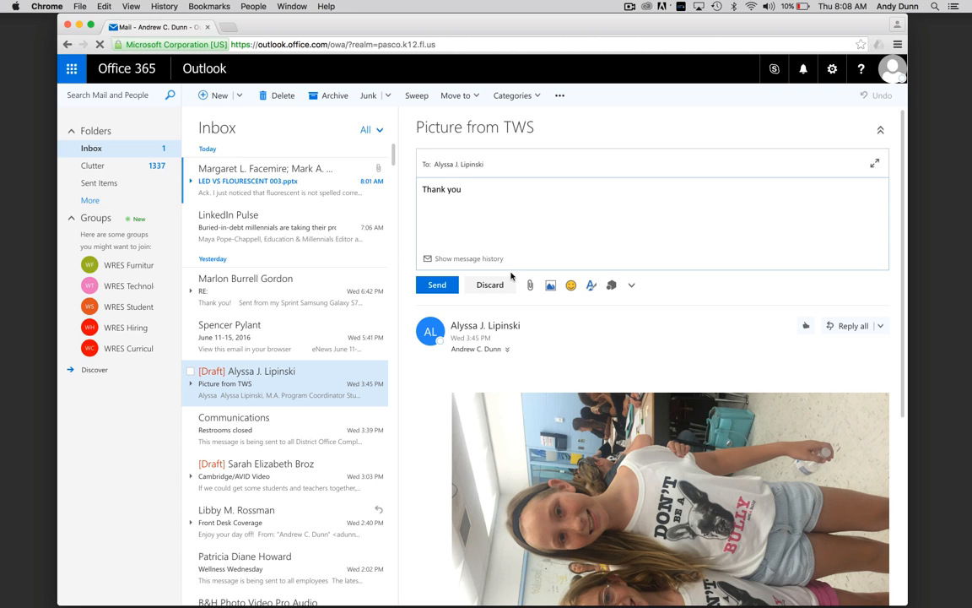
left_click(429, 286)
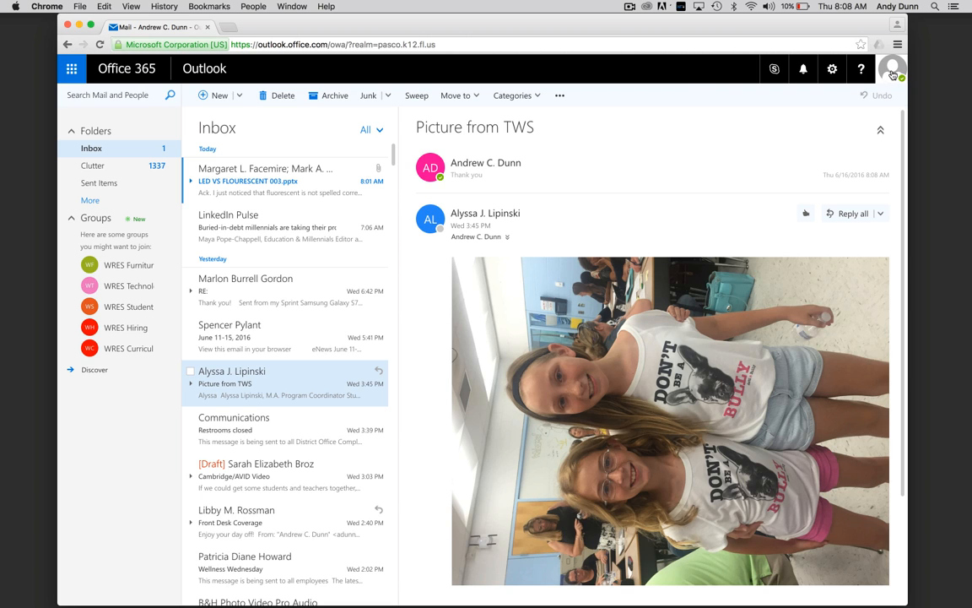
Step: Sign out of Office 365 from the profile avatar menu
left_click(893, 74)
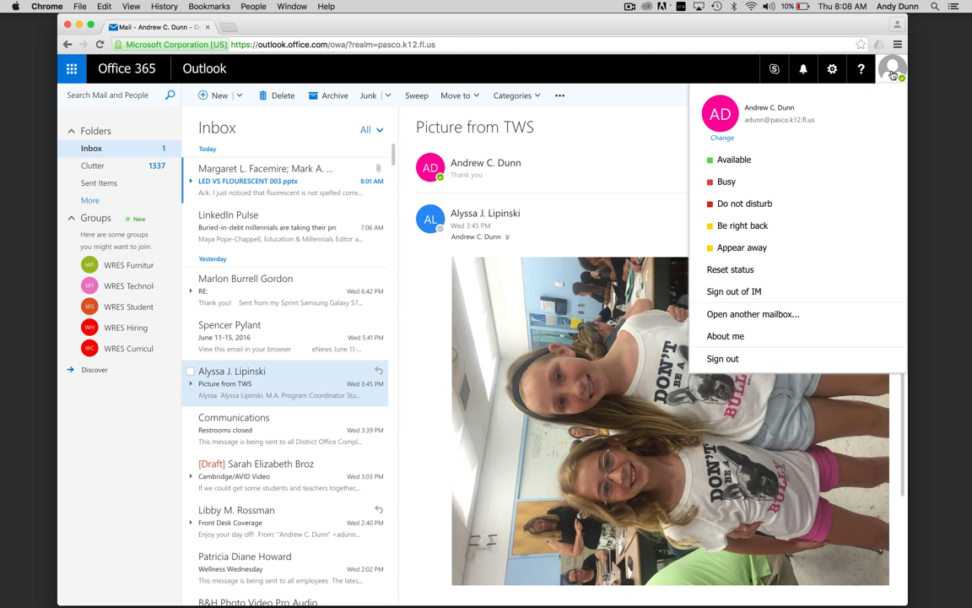
left_click(709, 361)
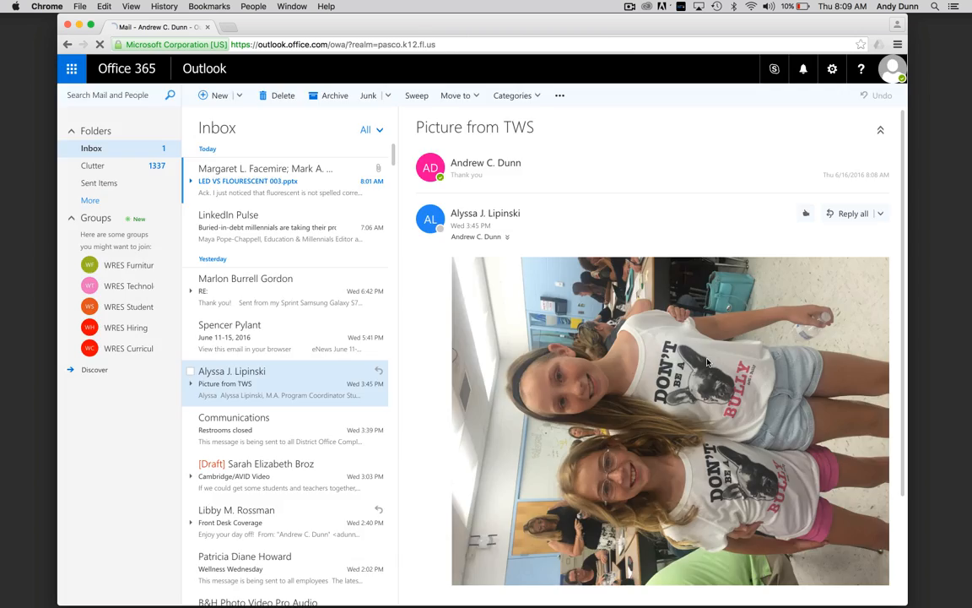